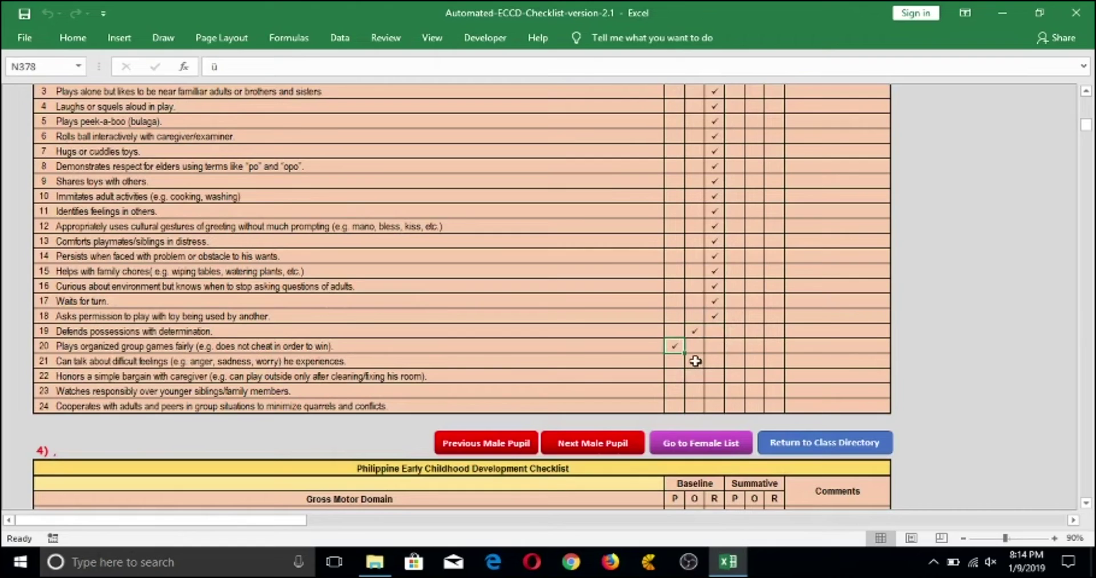
# Step: Tick the third male pupil's baseline items 22 as O, 23 as P and 24 as O, and go to the female list
pyautogui.click(694, 376)
pyautogui.click(676, 390)
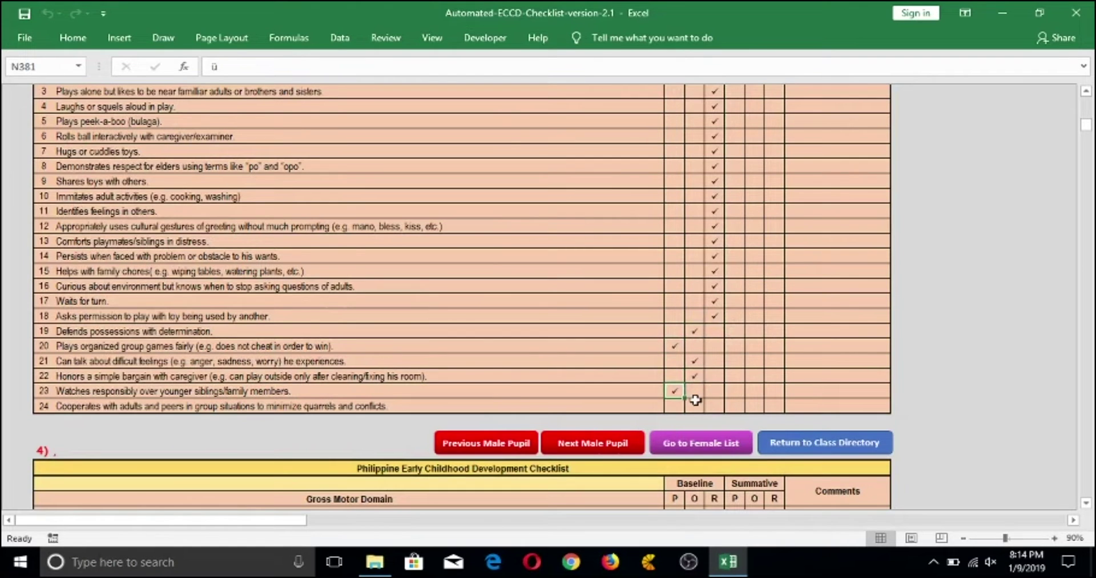
pyautogui.click(696, 405)
pyautogui.click(710, 451)
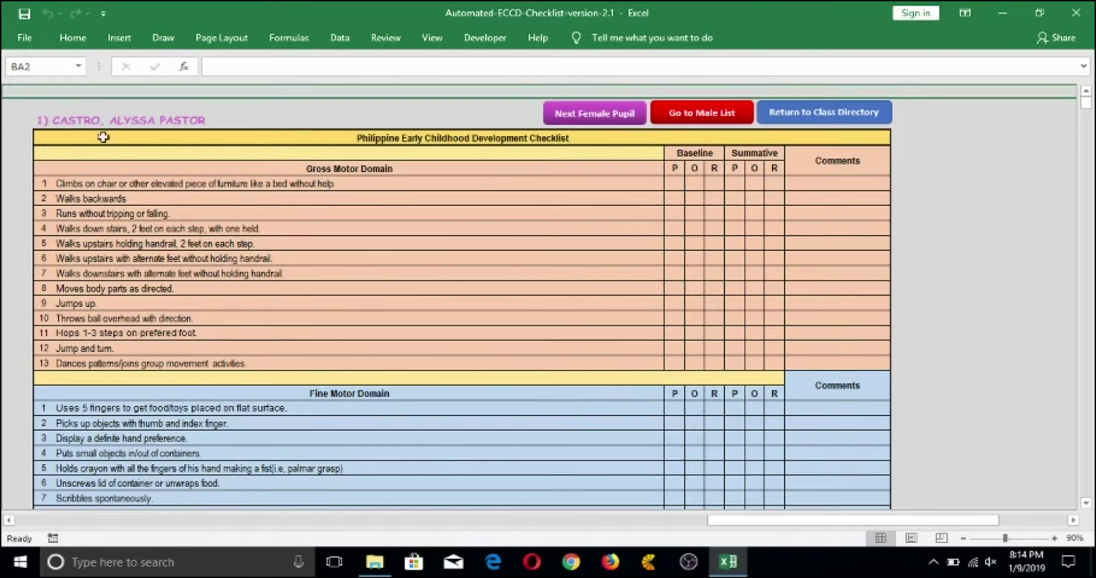
# Step: Tick the baseline P, O or R ratings through all domains of the first two female pupils' checklists, including O for Gross Motor item 13
pyautogui.click(695, 363)
pyautogui.scroll(-10, 670, 286)
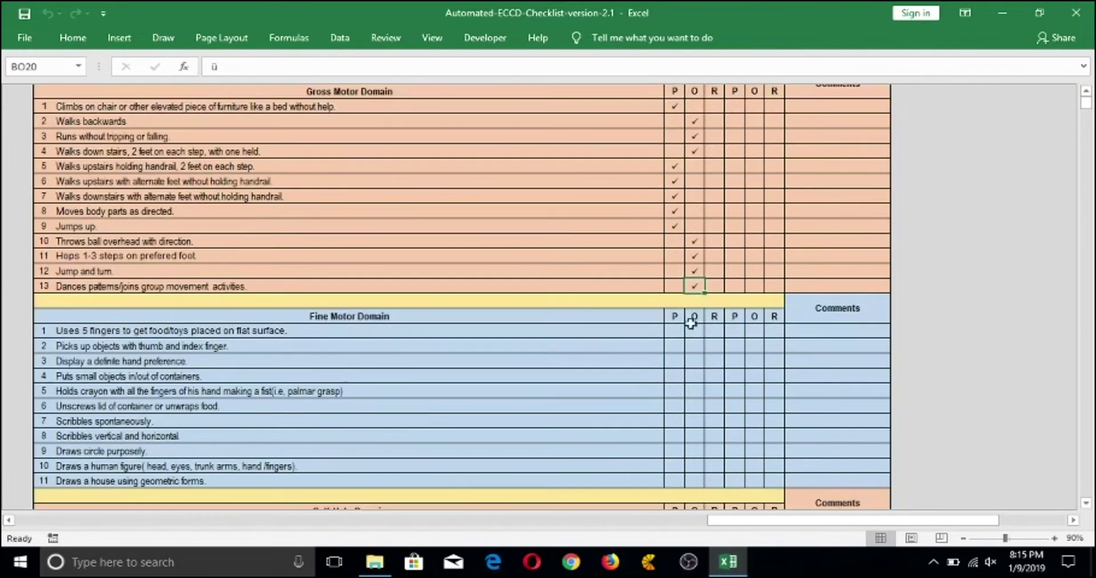
pyautogui.scroll(-10, 678, 196)
pyautogui.click(695, 150)
pyautogui.scroll(-20, 679, 196)
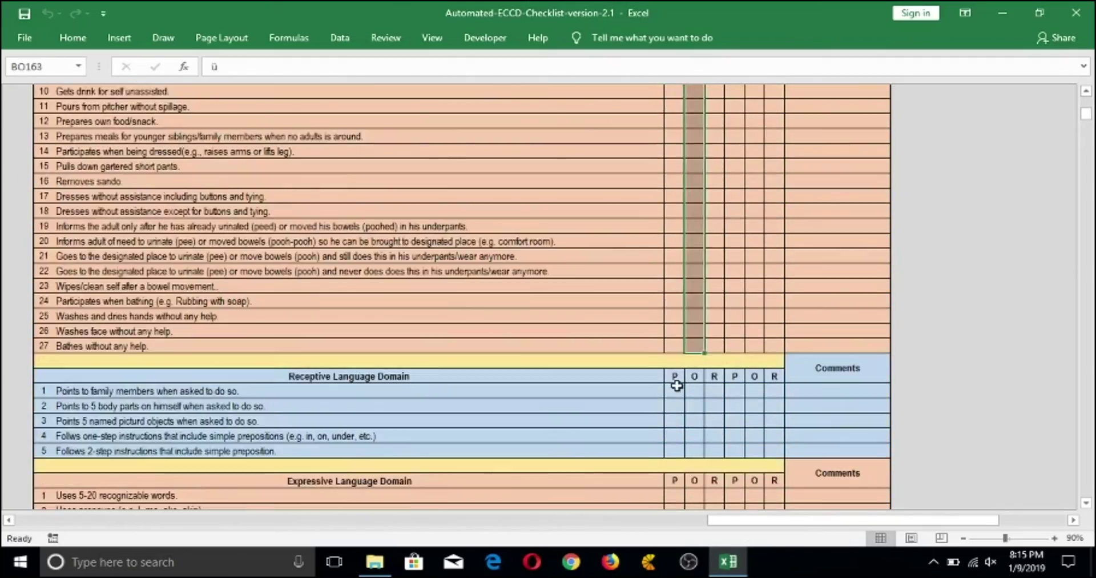
pyautogui.click(694, 105)
pyautogui.scroll(-15, 700, 408)
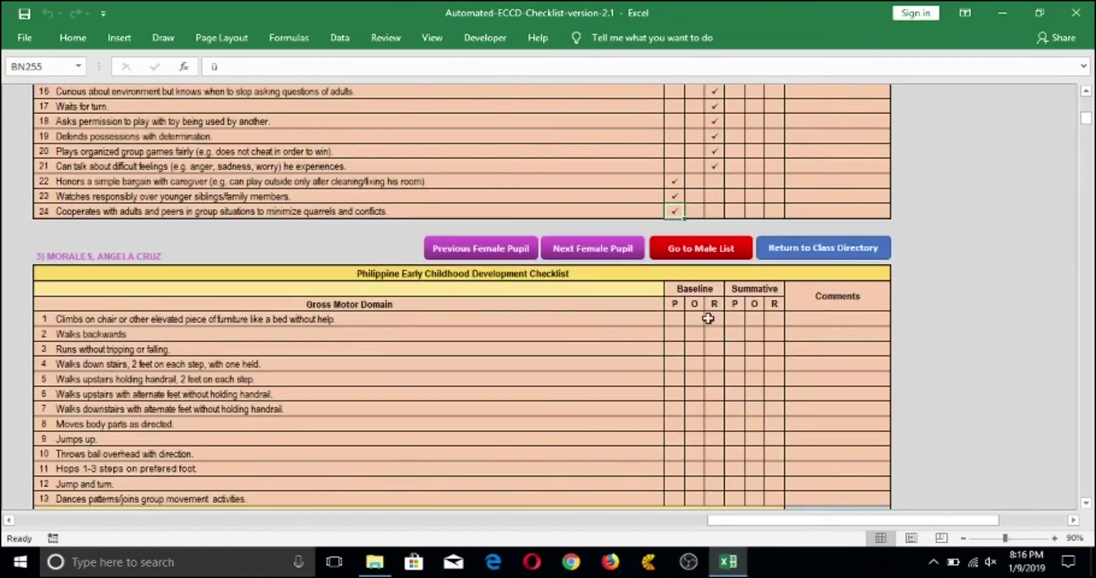
# Step: Tick the third female pupil's baseline ratings through all domains, finishing the last one with item 23 as P and item 24 as O
pyautogui.click(697, 313)
pyautogui.scroll(-5, 697, 314)
pyautogui.click(673, 303)
pyautogui.scroll(-17, 679, 331)
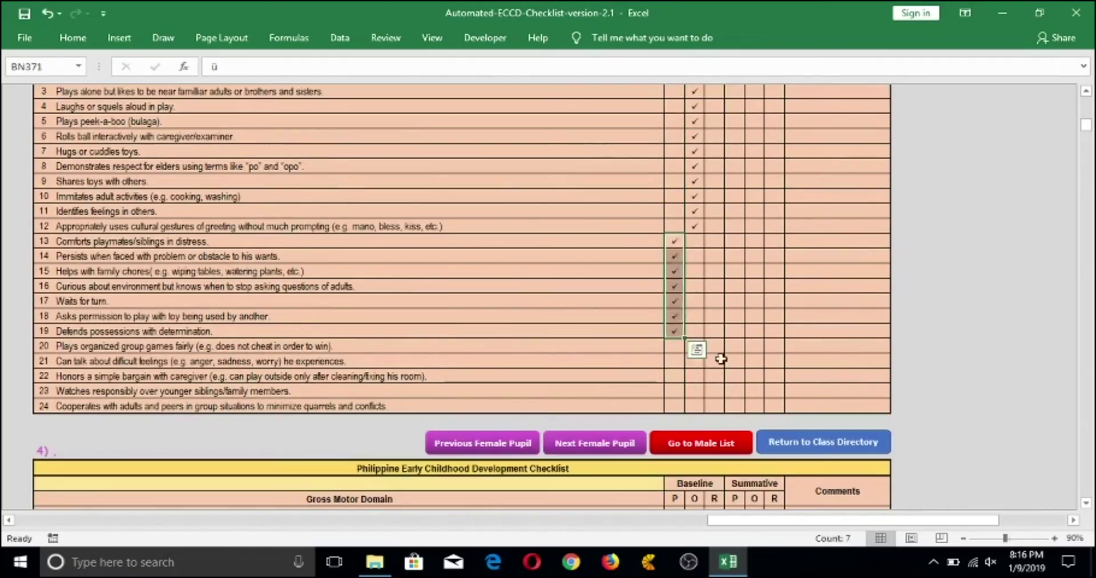
pyautogui.click(675, 389)
pyautogui.scroll(-1, 674, 389)
pyautogui.click(694, 361)
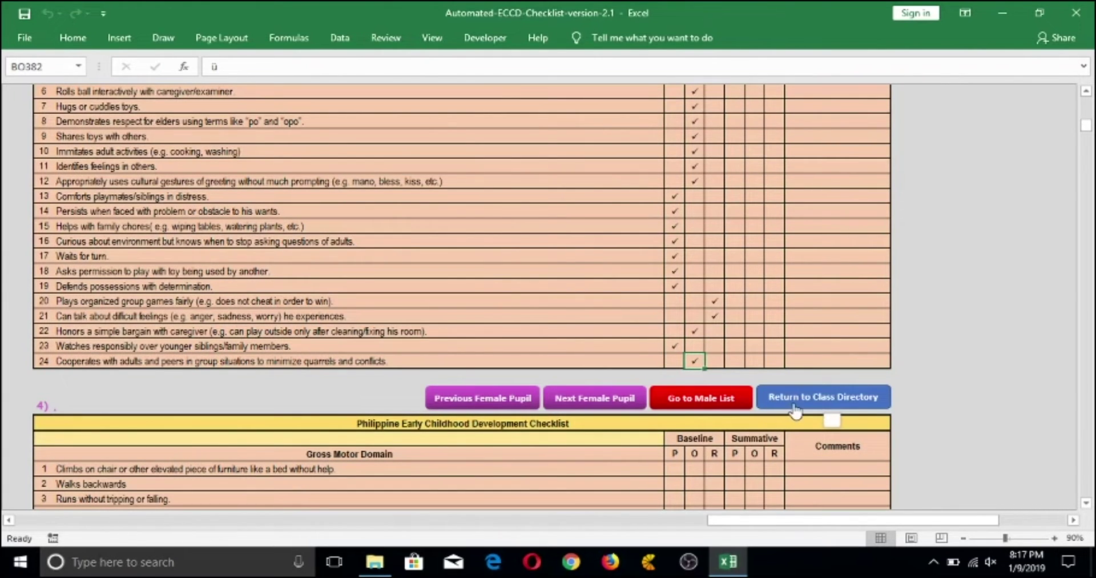
# Step: Open the Print ECCD form from the class directory and choose the first male learner to generate
pyautogui.click(829, 406)
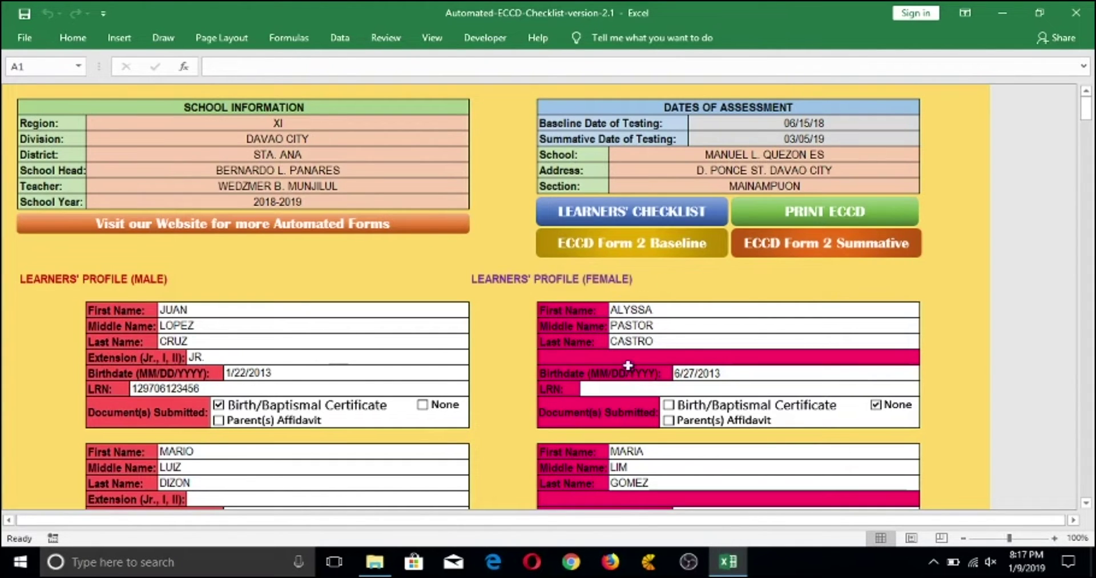
pyautogui.click(813, 217)
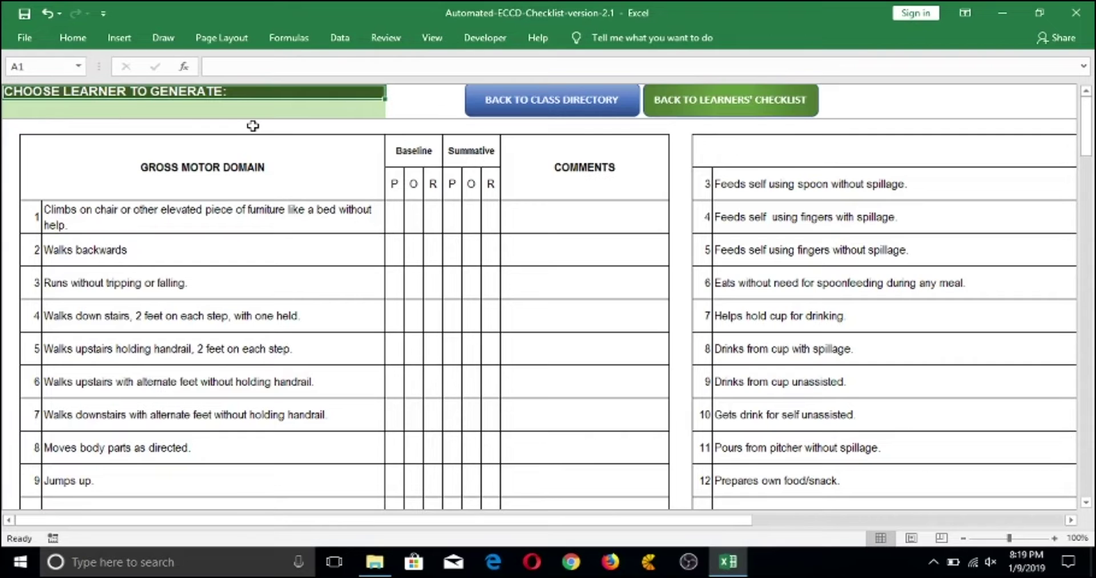
pyautogui.click(276, 110)
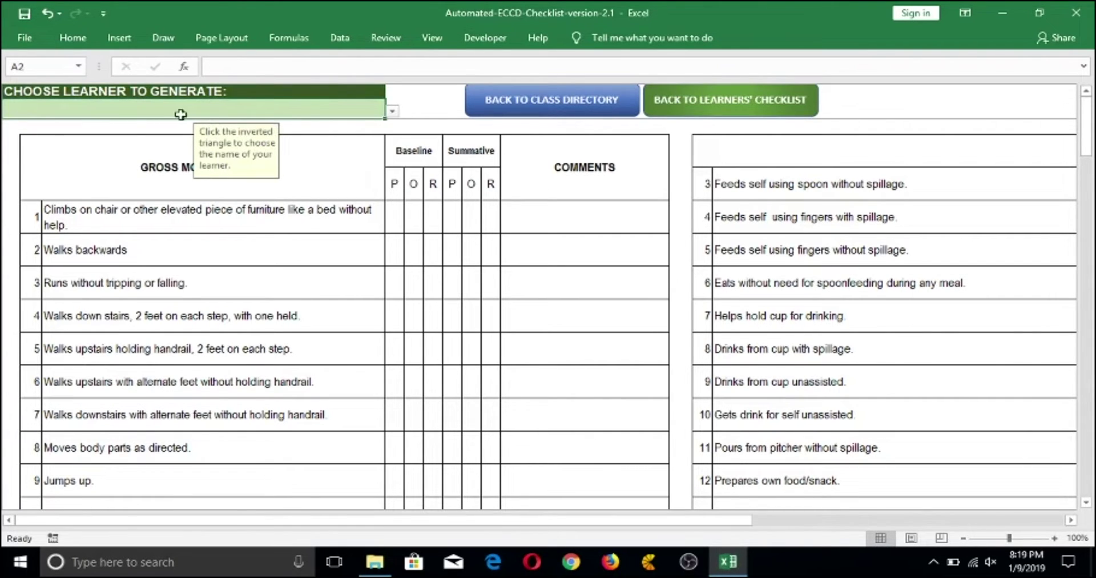
pyautogui.click(391, 113)
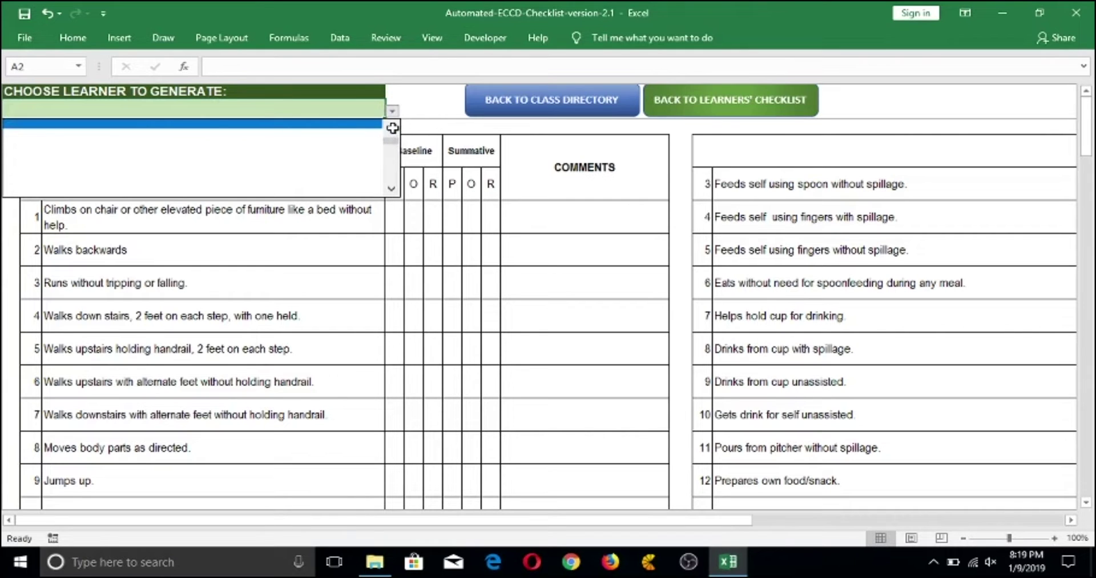
pyautogui.click(393, 128)
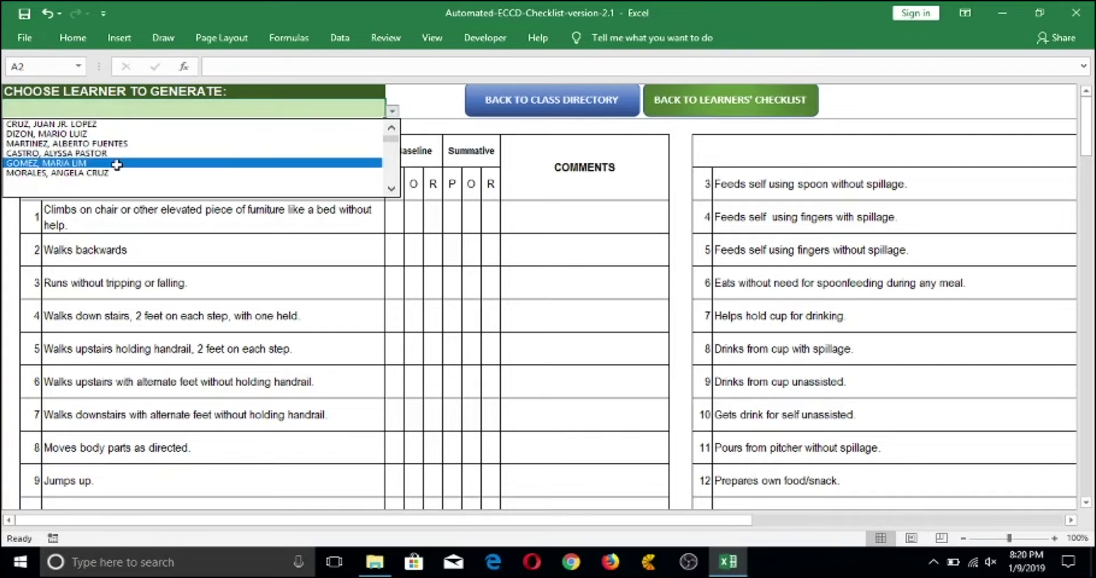
pyautogui.click(79, 123)
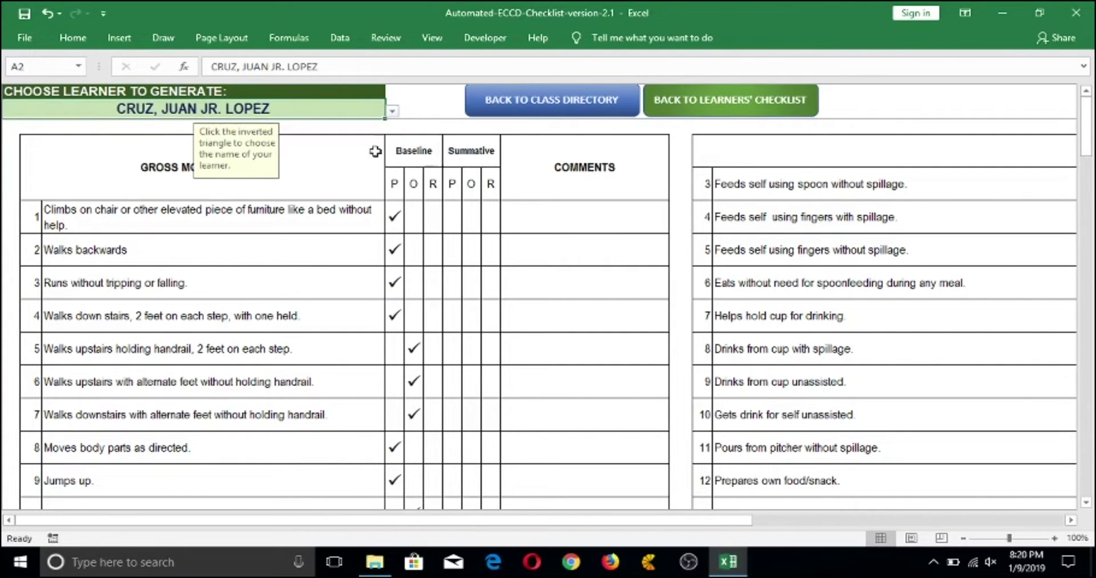
# Step: Zoom the print form out to 50% and examine the learner's domain scores, standard score summary and cover page
pyautogui.moveTo(662, 519); pyautogui.dragTo(971, 536)
pyautogui.click(964, 537)
pyautogui.click(963, 537)
pyautogui.click(964, 537)
pyautogui.click(964, 538)
pyautogui.click(964, 538)
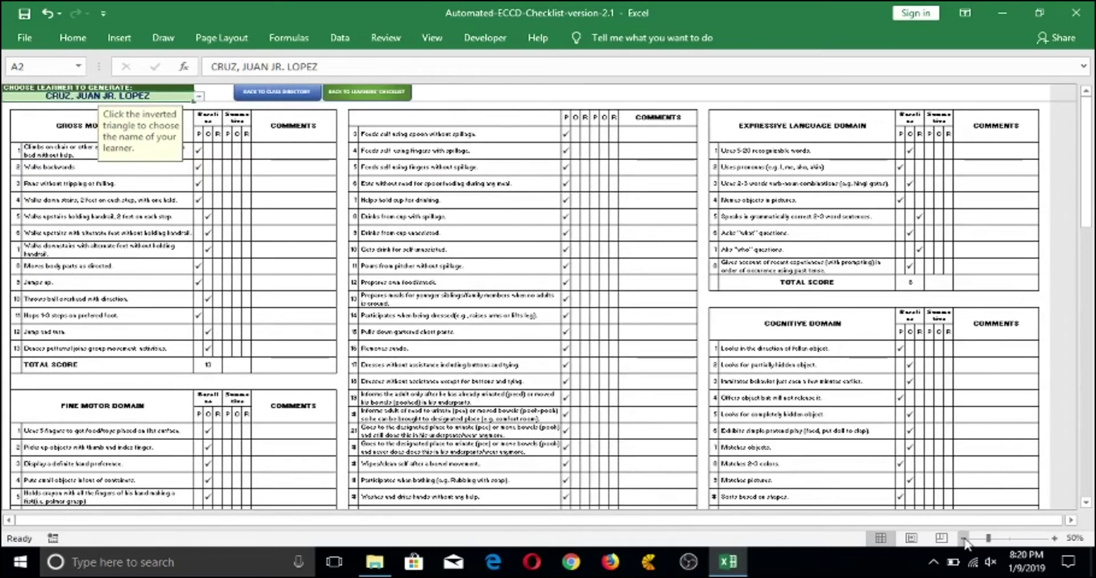
pyautogui.moveTo(1088, 200); pyautogui.dragTo(1088, 286)
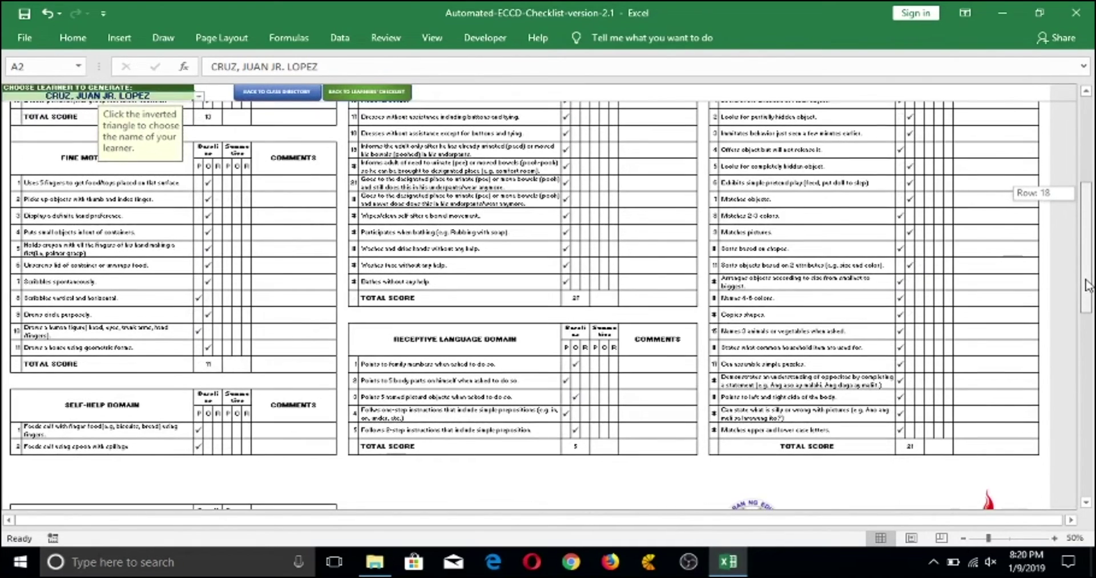
pyautogui.moveTo(1087, 285)
pyautogui.mouseDown()
pyautogui.moveTo(1088, 469)
pyautogui.moveTo(1077, 451)
pyautogui.mouseUp()
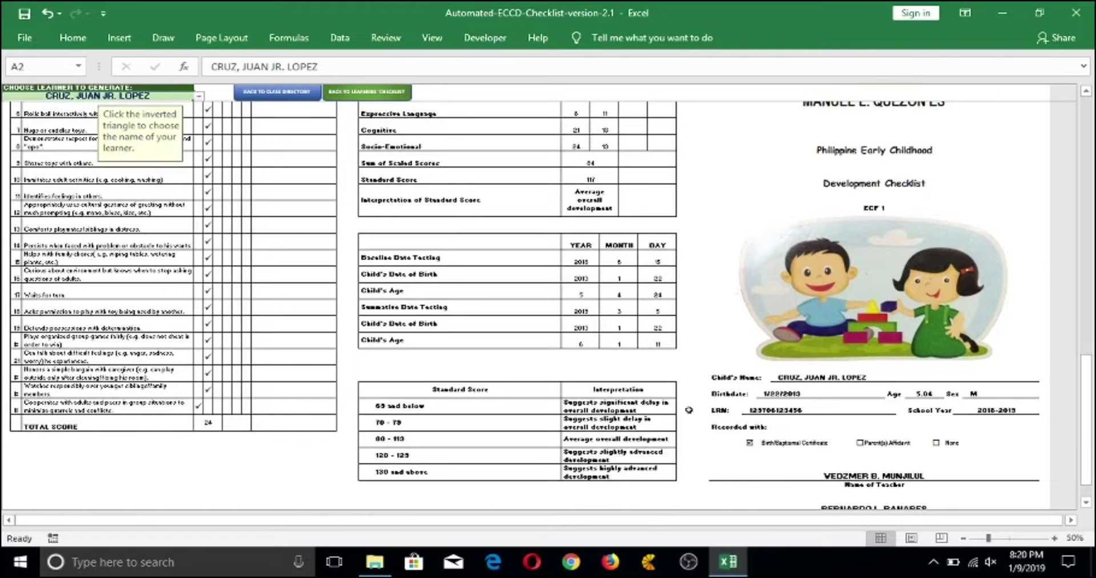
pyautogui.moveTo(1085, 451); pyautogui.dragTo(1085, 140)
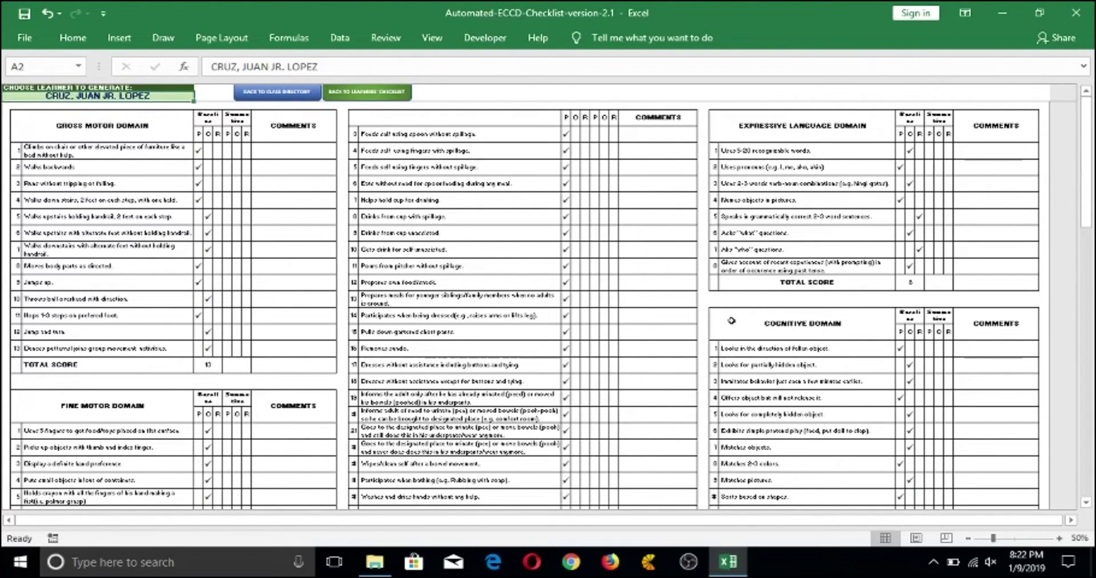
# Step: Set the print form's paper size to Folio, 8.5" x 13"
pyautogui.click(215, 42)
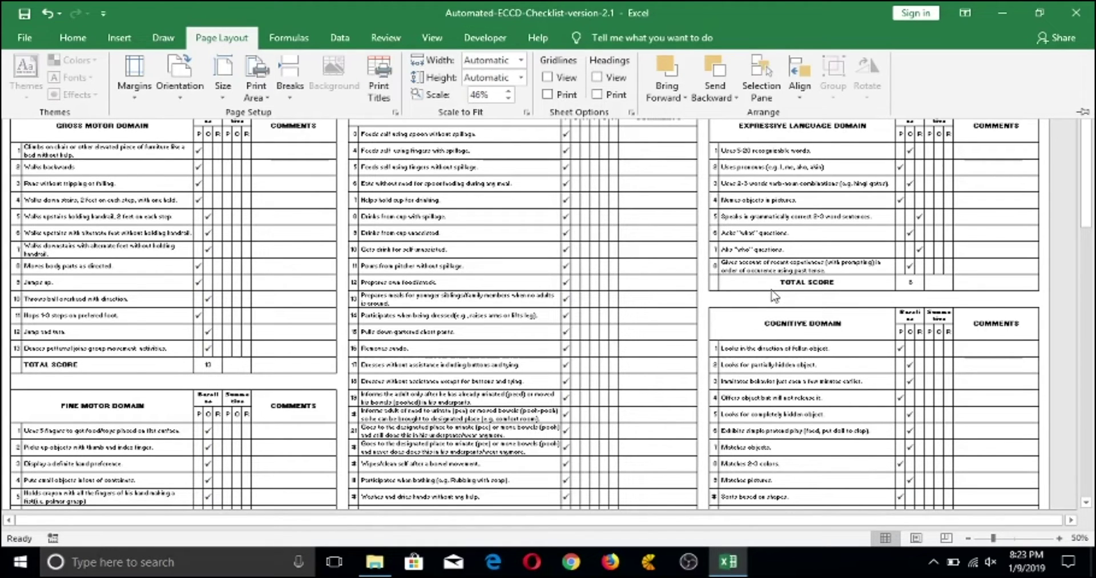
pyautogui.click(223, 80)
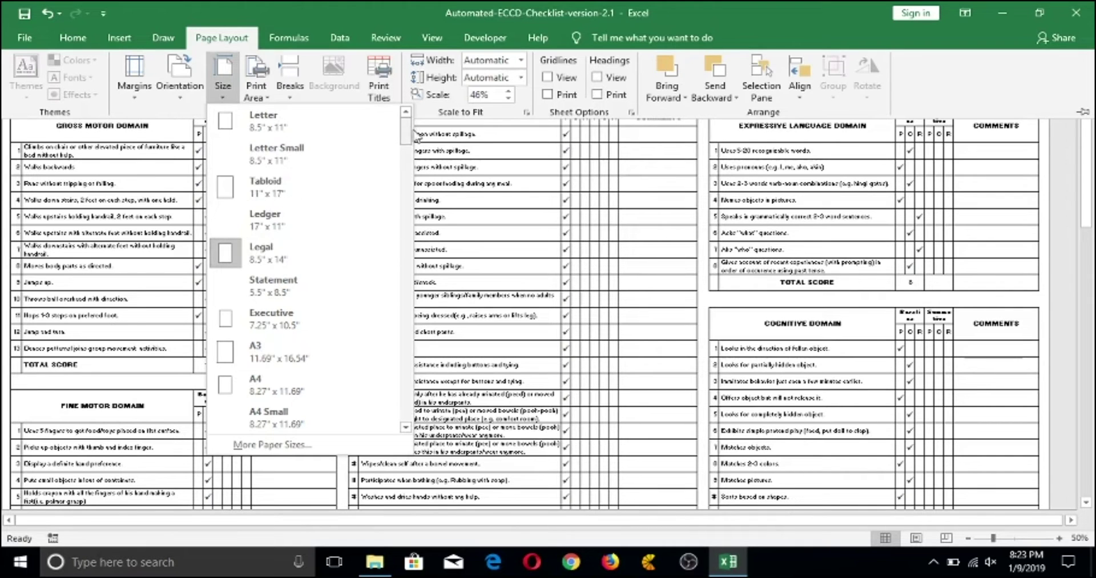
pyautogui.scroll(-3, 408, 140)
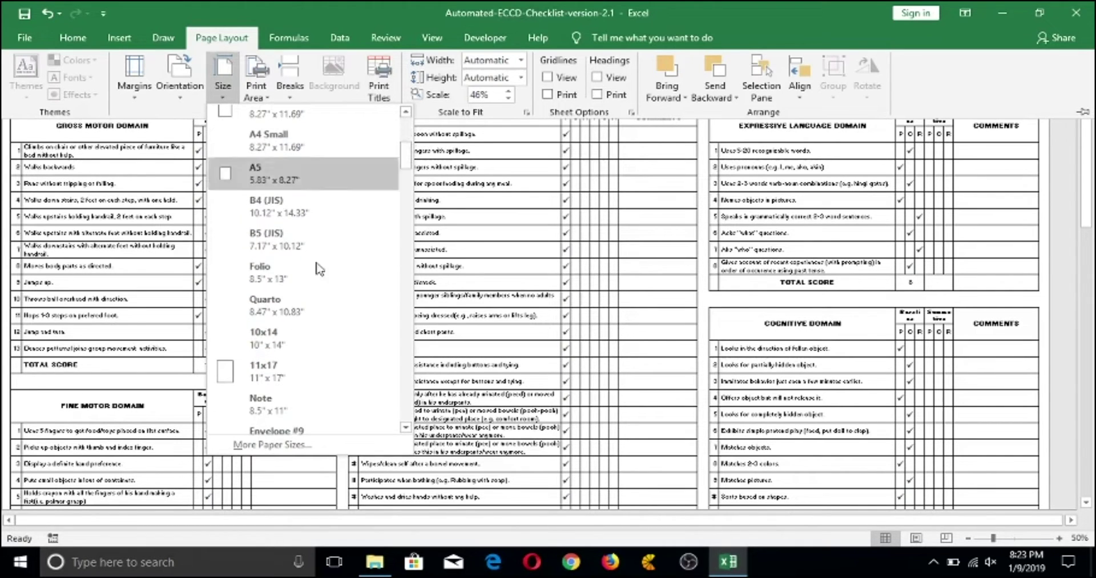
pyautogui.click(274, 284)
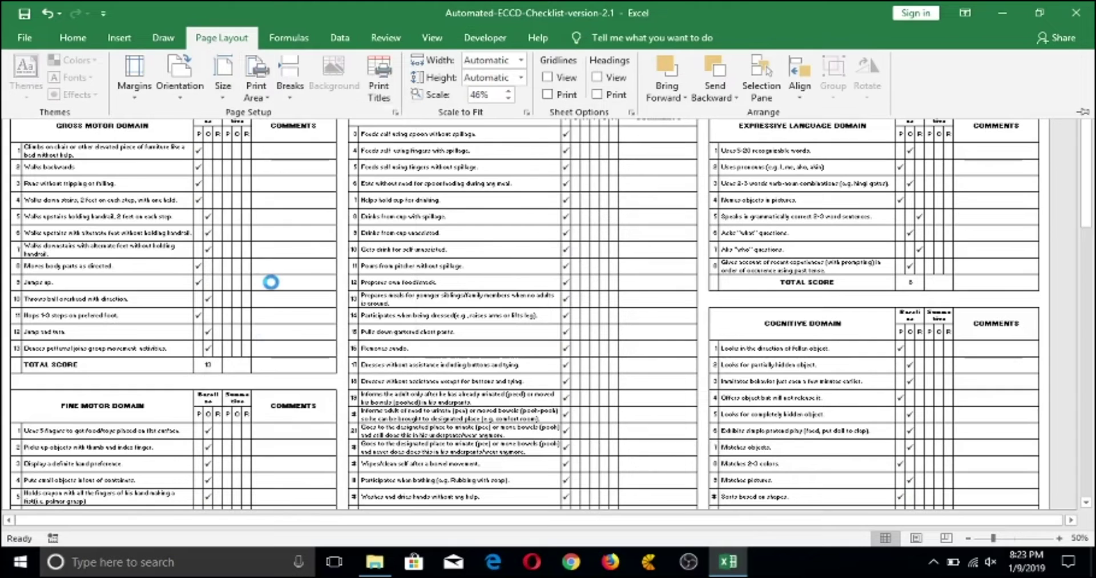
# Step: Preview both pages of the learner's checklist for printing and return to the worksheet
pyautogui.click(25, 37)
pyautogui.click(59, 245)
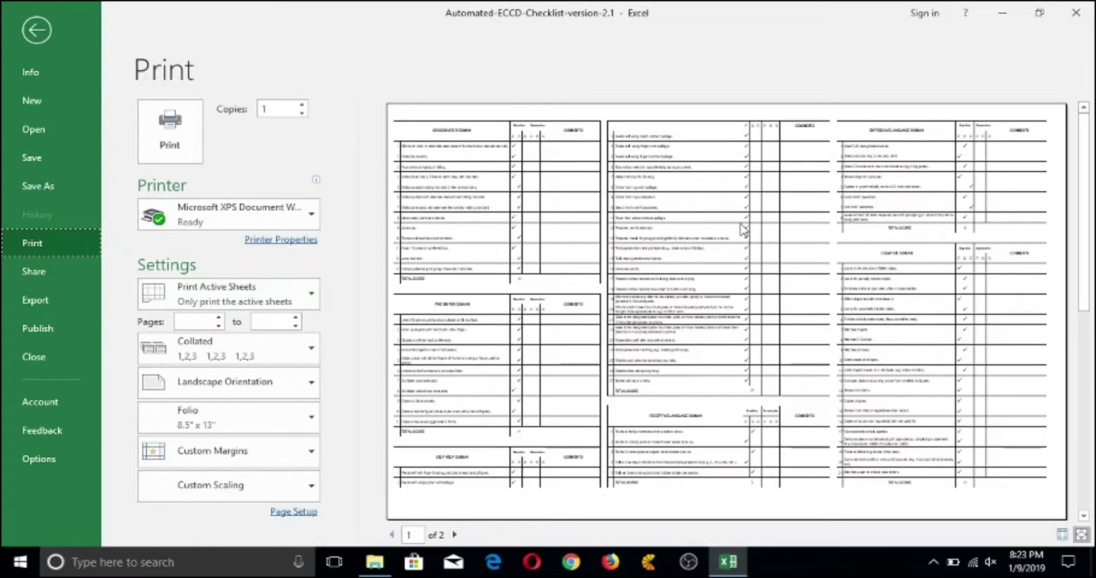
pyautogui.click(455, 535)
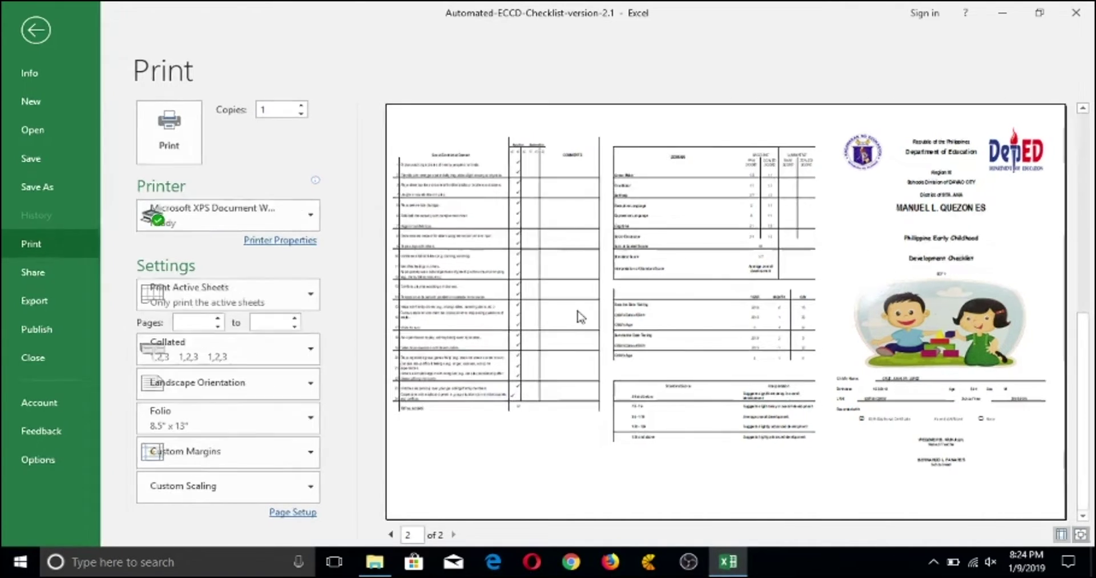
pyautogui.press('Escape')
# Step: Generate the second male learner's checklist and check the score summary and cover page details
pyautogui.click(198, 96)
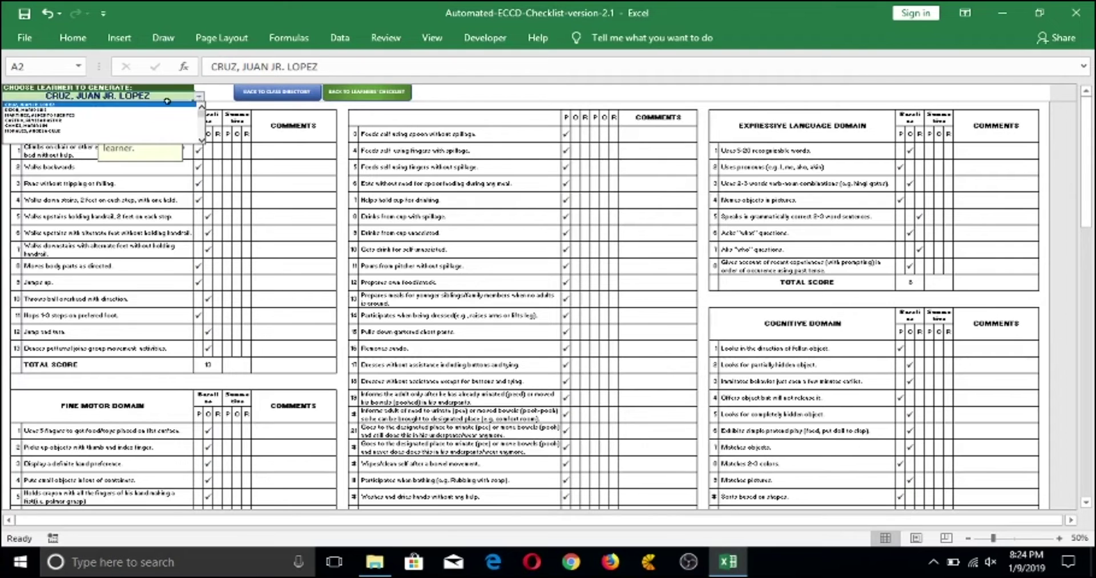
pyautogui.click(68, 108)
pyautogui.scroll(-15, 986, 333)
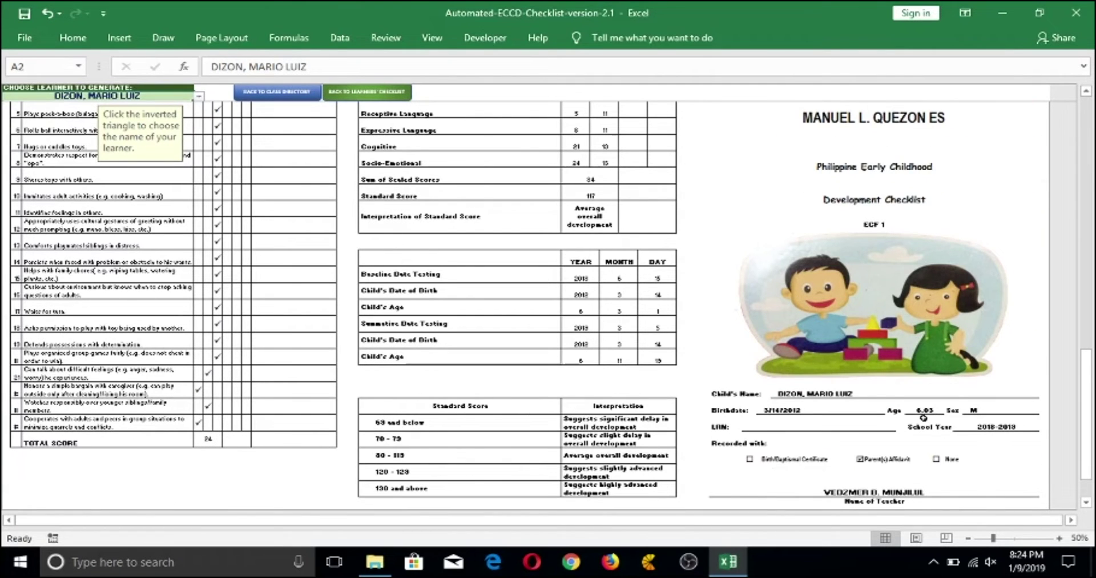
# Step: Generate other learners' checklists one after another, ending with the third female learner
pyautogui.hotkey('alt', 'Down')
pyautogui.press('Up')
pyautogui.press('Up')
pyautogui.press('Return')
pyautogui.hotkey('alt', 'Down')
pyautogui.press('Down')
pyautogui.press('Return')
pyautogui.hotkey('alt', 'Down')
pyautogui.press('Down')
pyautogui.press('Return')
pyautogui.moveTo(1090, 383); pyautogui.dragTo(1092, 114)
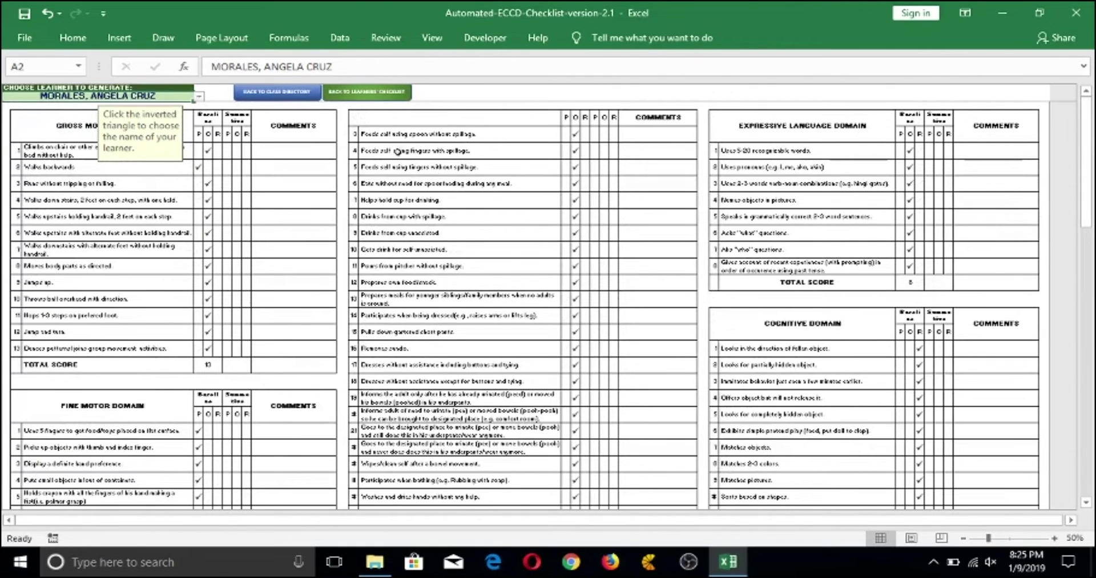
# Step: Open ECCD Form 2 Baseline from the class directory and review the boys' and girls' scaled scores and interpretations
pyautogui.click(276, 94)
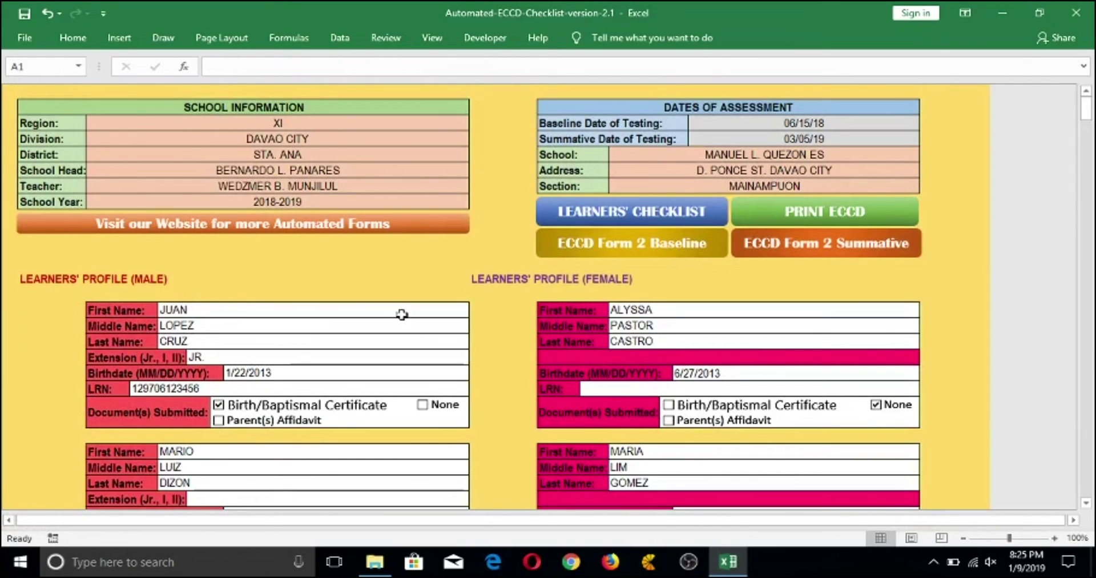
pyautogui.click(653, 258)
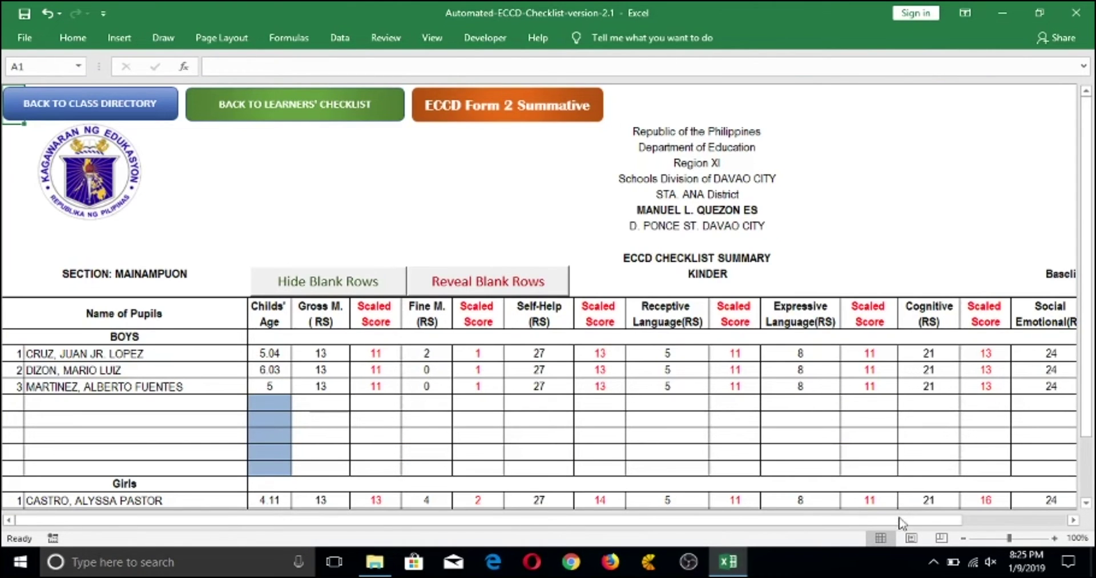
pyautogui.moveTo(902, 521); pyautogui.dragTo(1015, 518)
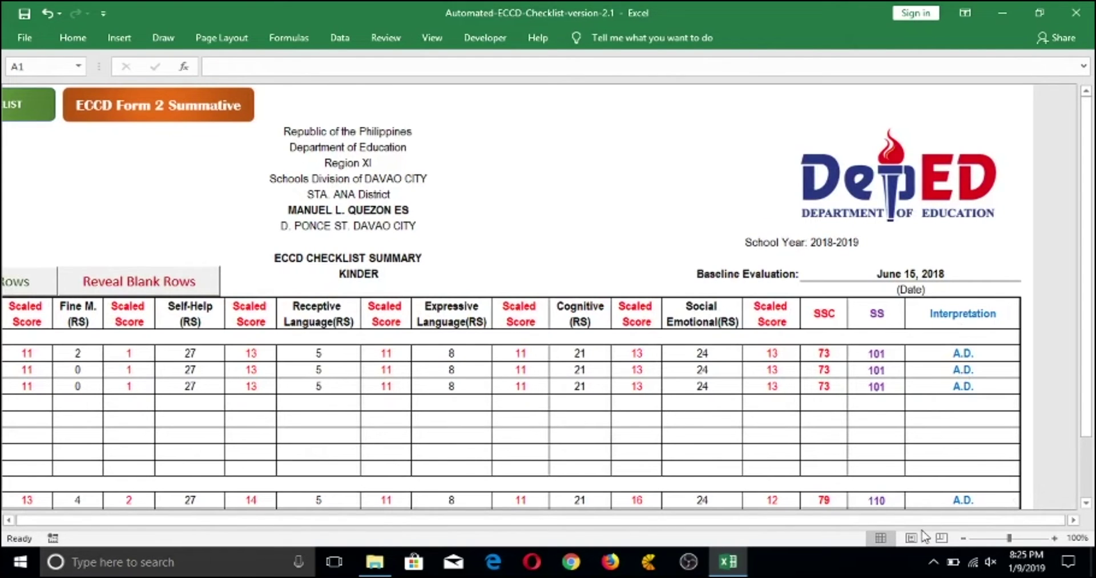
pyautogui.moveTo(748, 519); pyautogui.dragTo(725, 519)
pyautogui.scroll(-3, 103, 404)
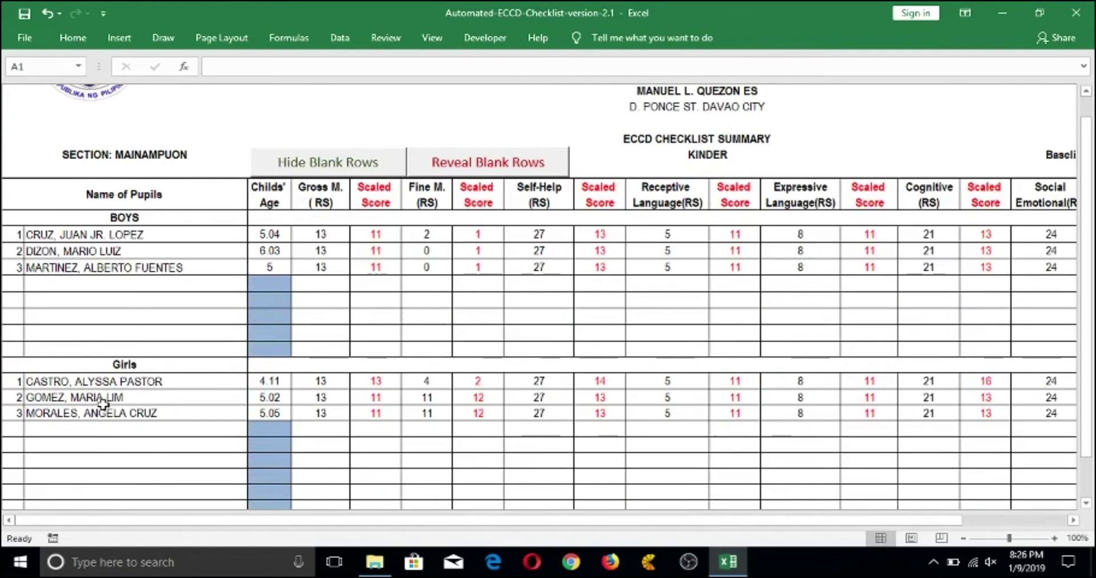
pyautogui.scroll(-4, 249, 395)
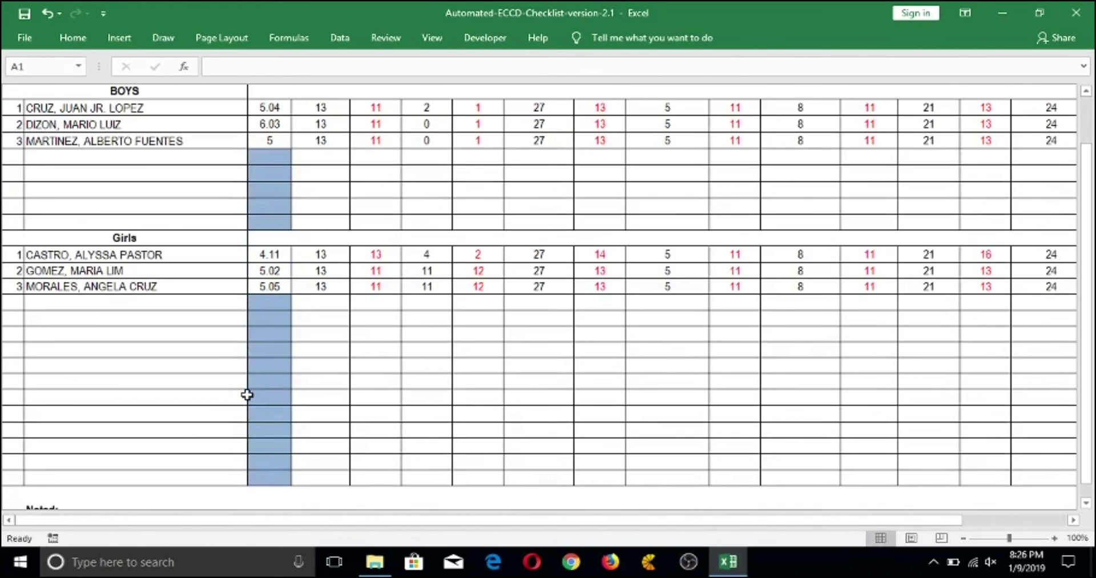
pyautogui.scroll(7, 247, 395)
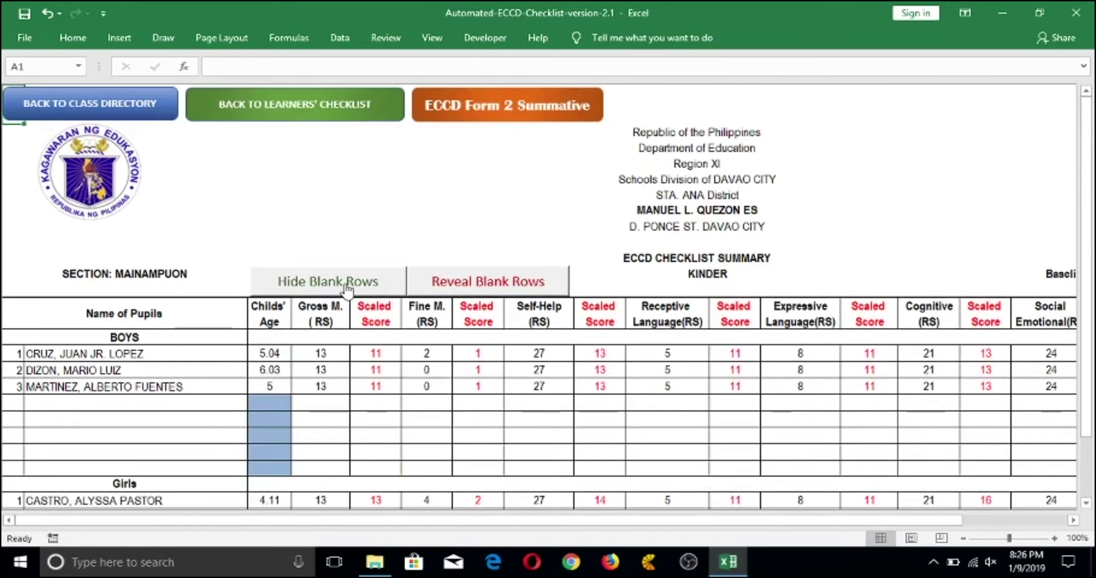
# Step: Hide the blank rows in the baseline summary, review the shortened table and reveal the blank rows again
pyautogui.click(345, 283)
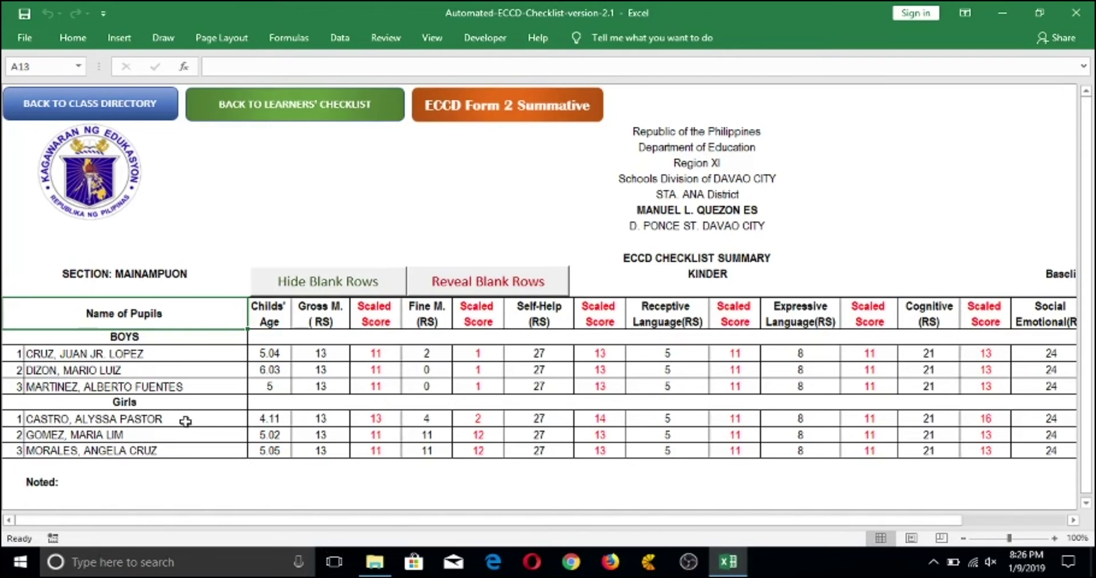
pyautogui.scroll(-2, 189, 483)
pyautogui.moveTo(188, 519); pyautogui.dragTo(629, 522)
pyautogui.scroll(-3, 628, 342)
pyautogui.moveTo(1086, 171); pyautogui.dragTo(1086, 123)
pyautogui.scroll(-5, 944, 181)
pyautogui.scroll(5, 685, 171)
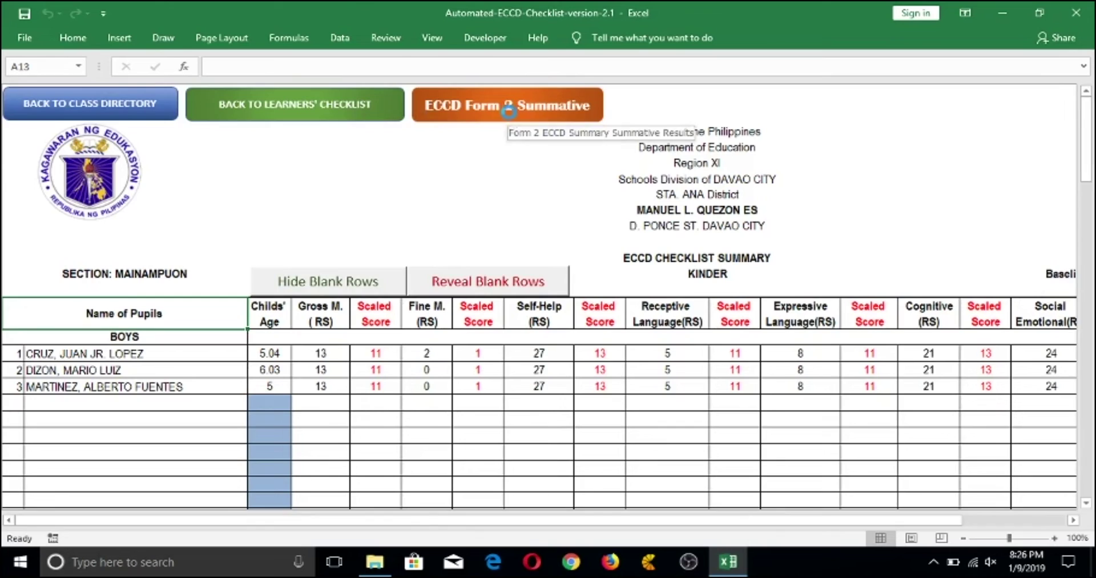
# Step: View the ECCD Form 2 Summative summary and return to the ECCD Form 2 Baseline summary
pyautogui.click(510, 111)
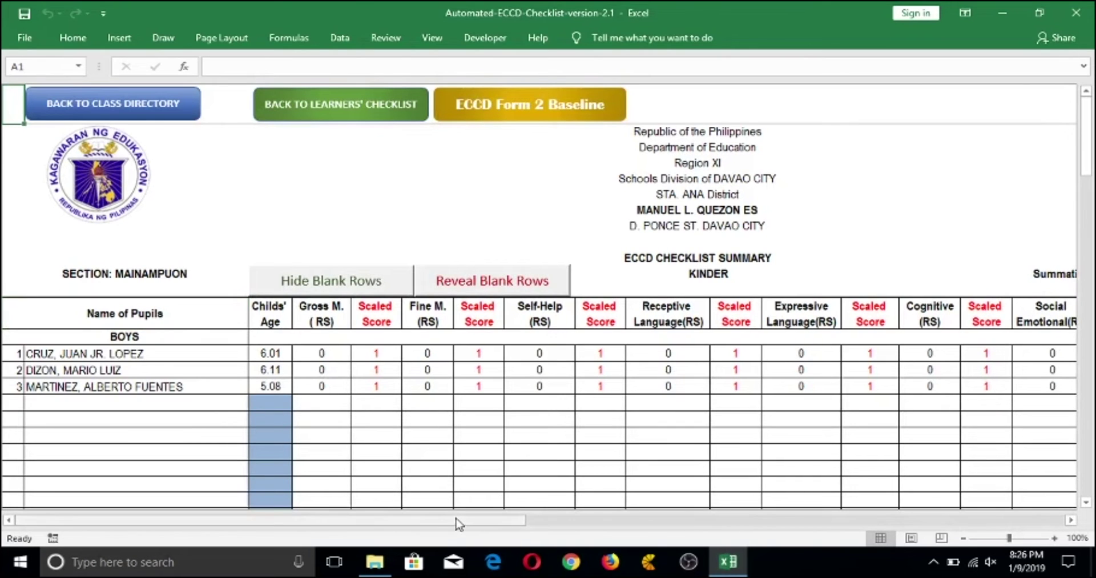
pyautogui.moveTo(517, 521); pyautogui.dragTo(429, 531)
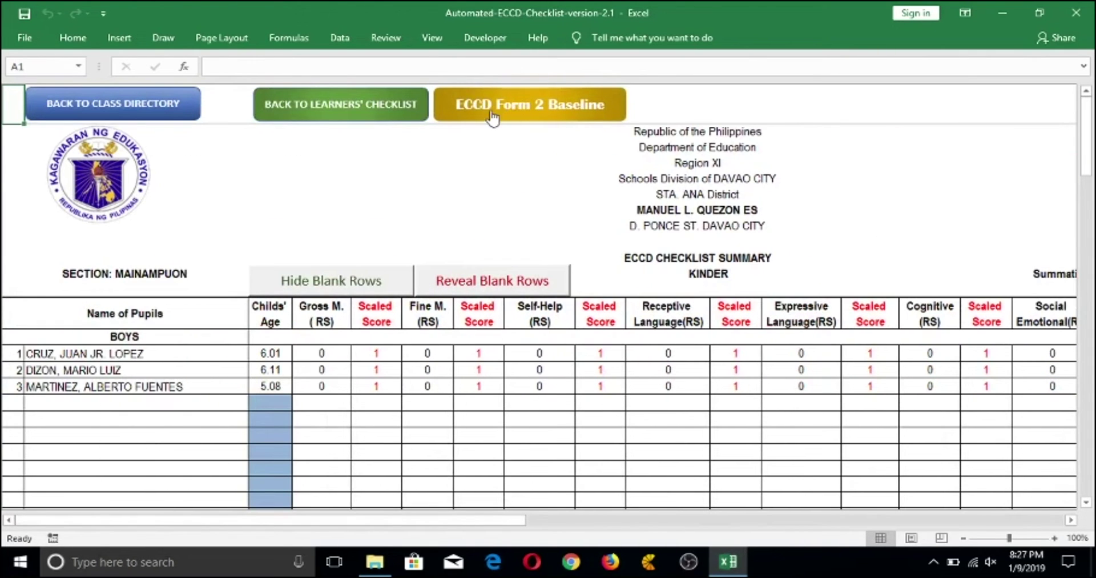
pyautogui.click(513, 109)
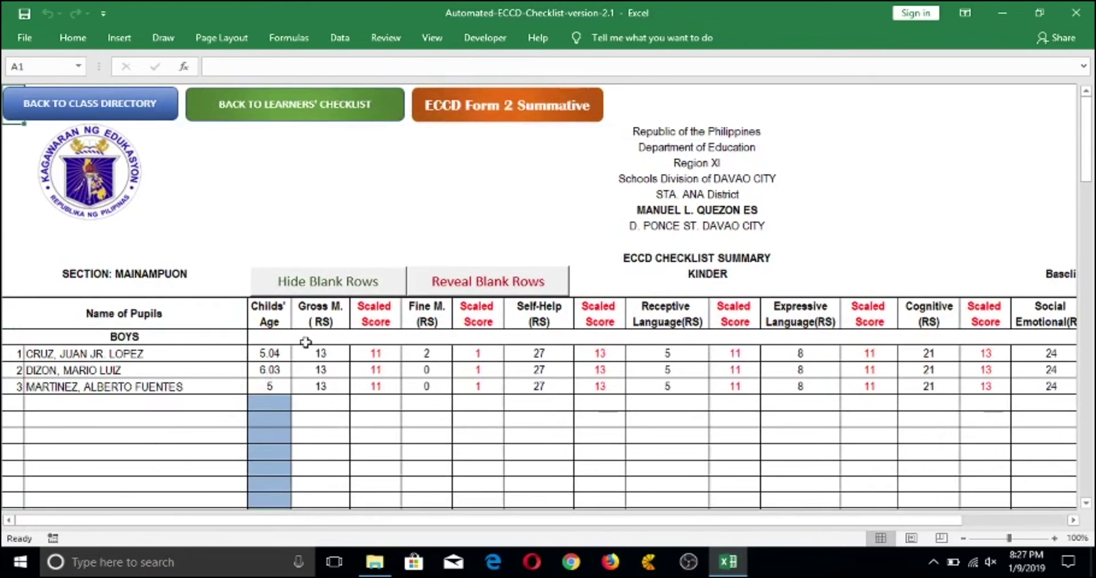
pyautogui.moveTo(371, 522); pyautogui.dragTo(156, 521)
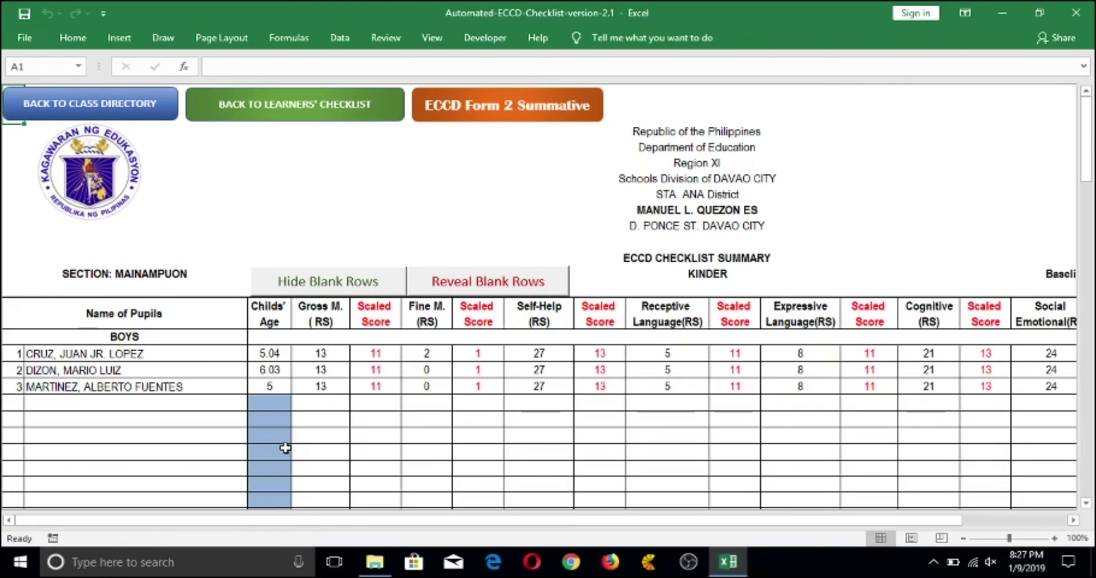
pyautogui.hotkey('ctrl', 'pageup')
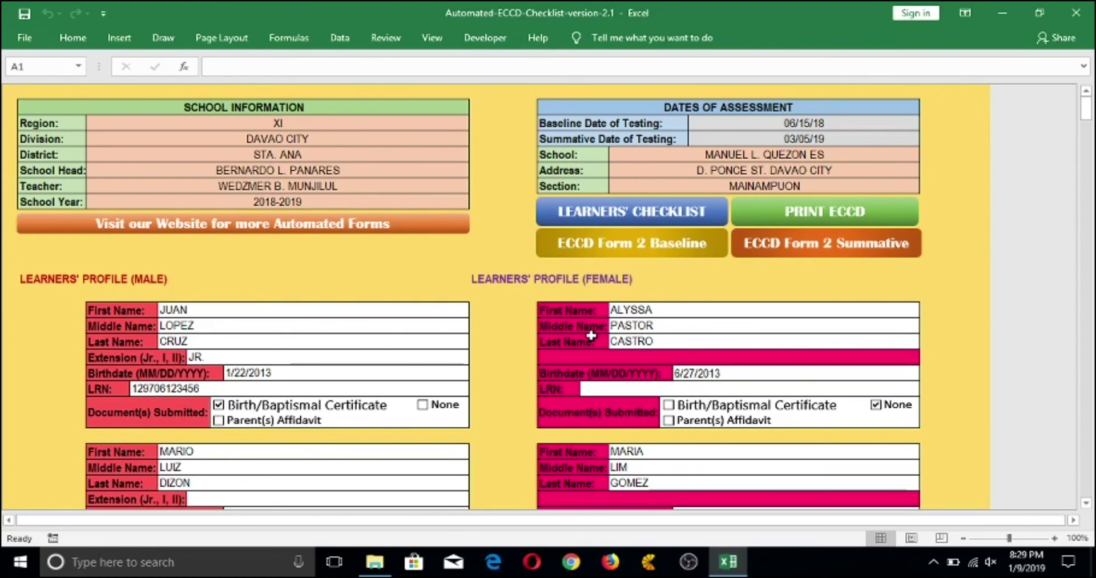
pyautogui.write('oolforms.tech')
pyautogui.press('Return')
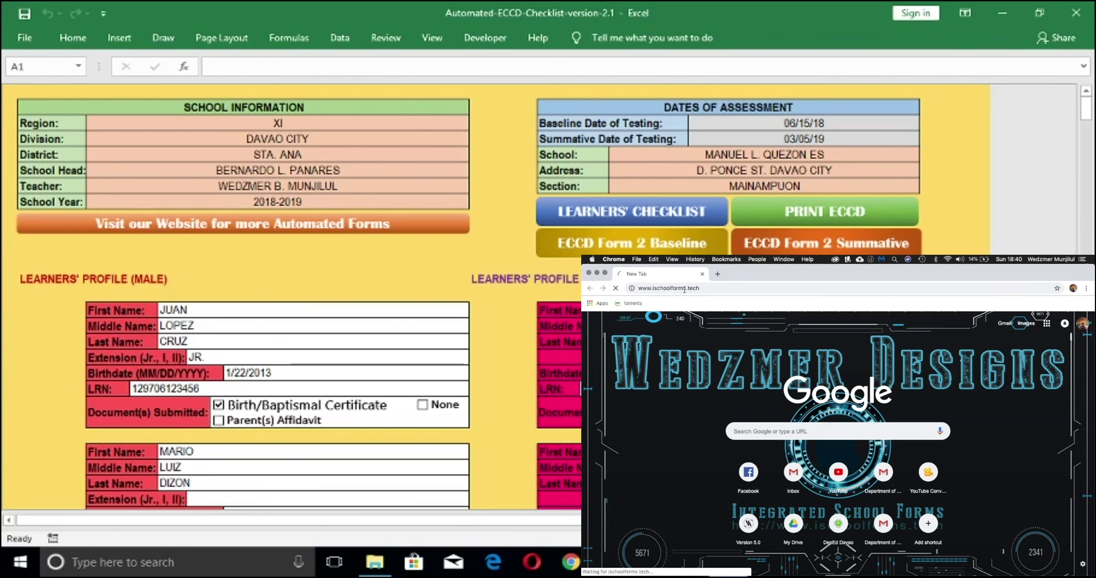